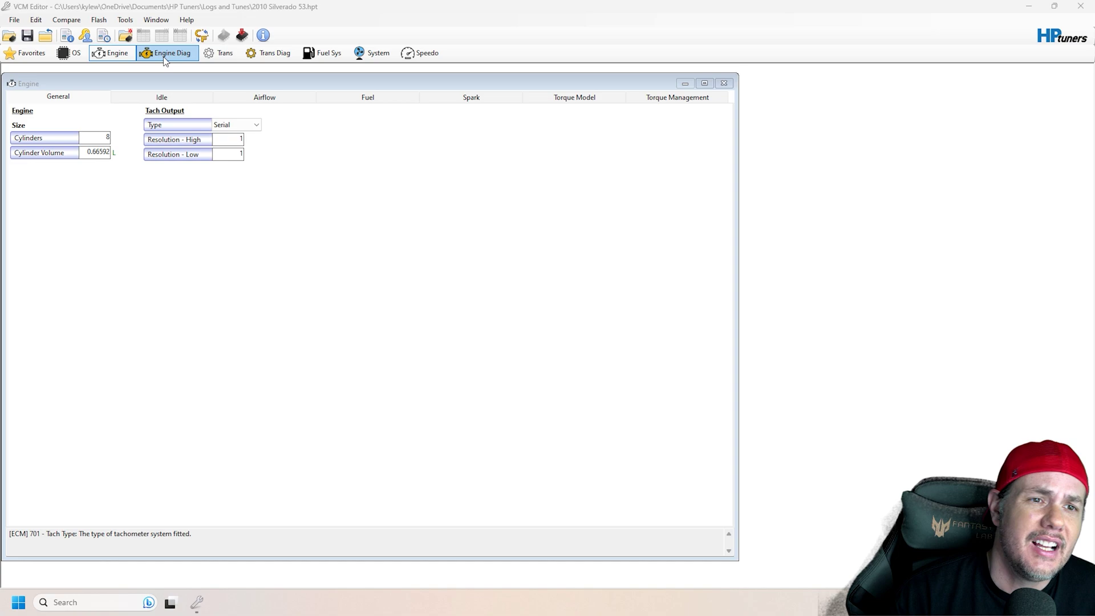
- Review the controller hardware and operating system information in the tune details and close the details window
click(37, 27)
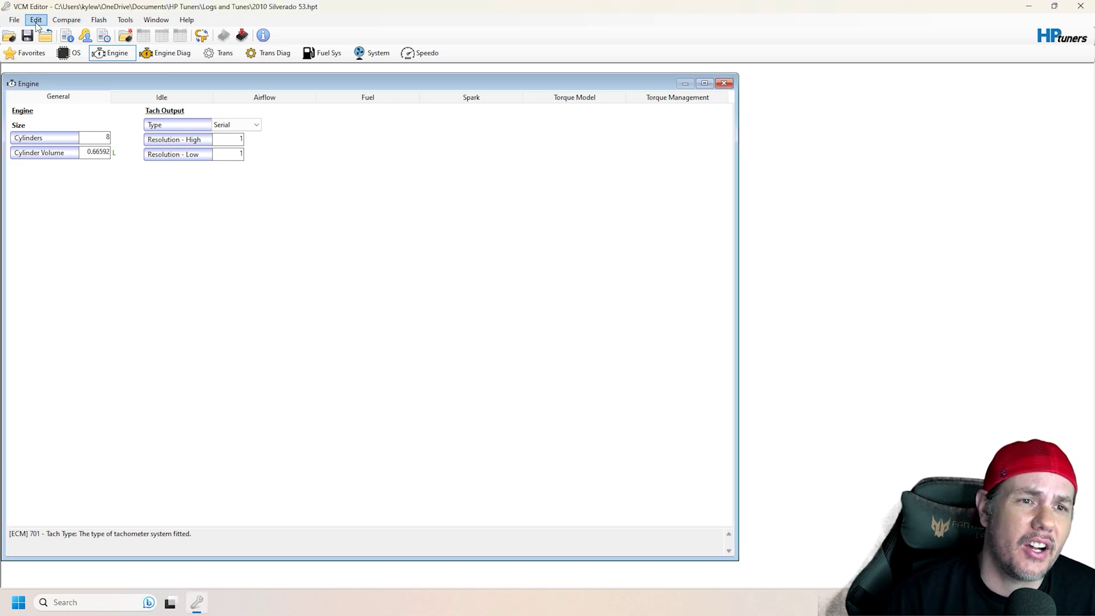
click(37, 24)
click(46, 29)
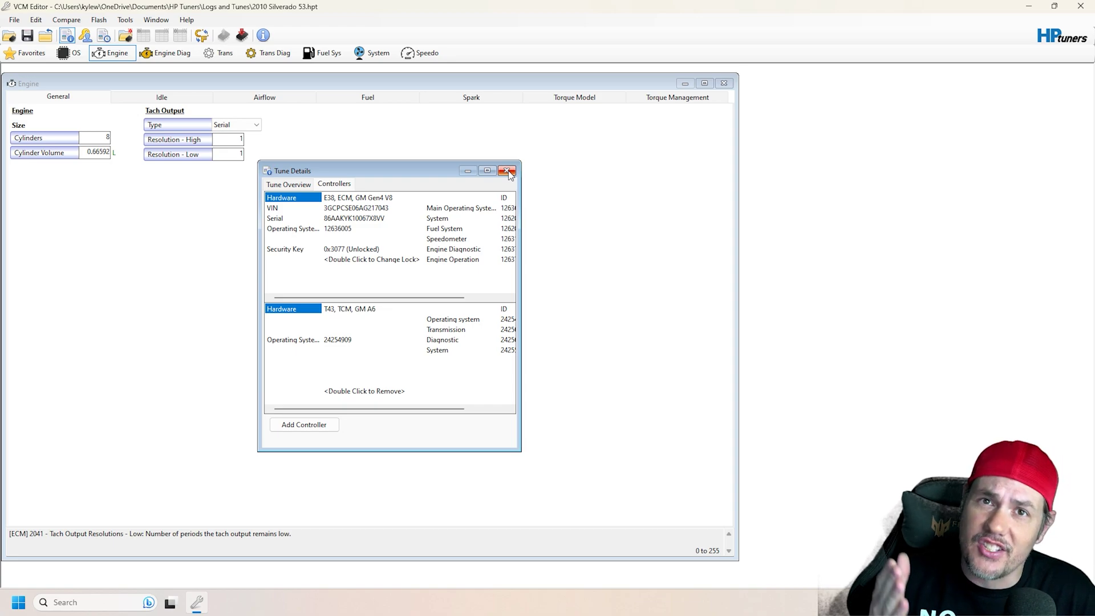
click(507, 172)
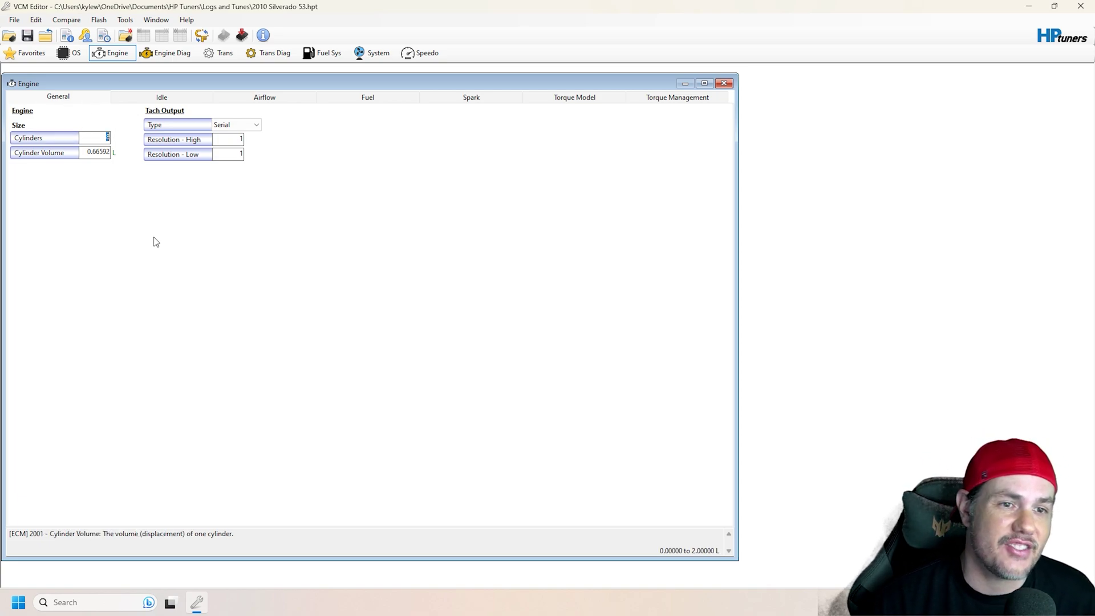
- Multiply 8 cylinders by the .66592 L cylinder volume in the built-in calculator to get the total displacement
click(124, 19)
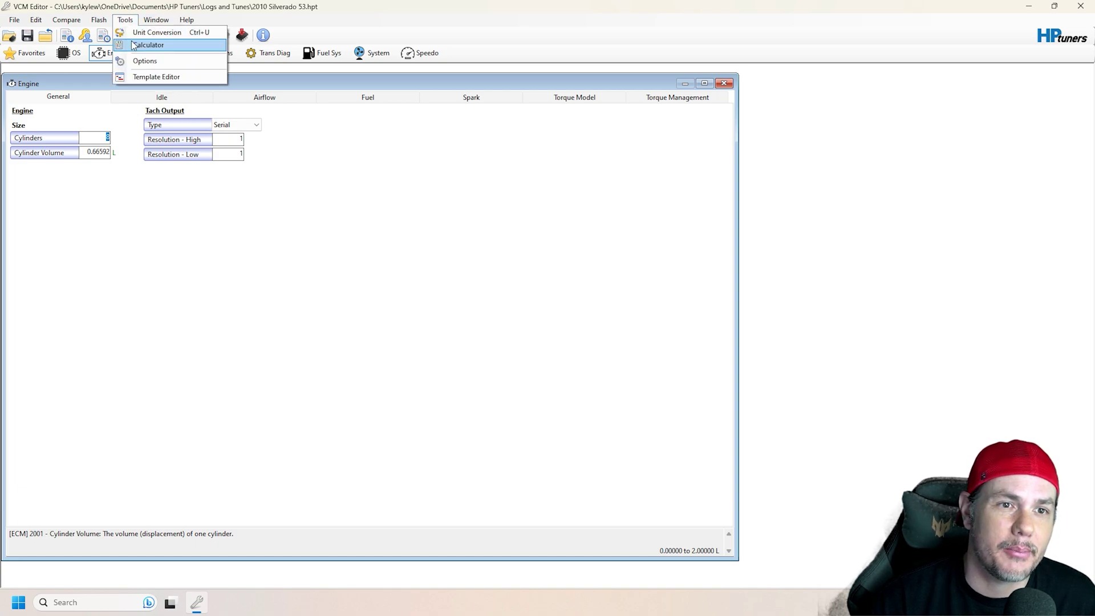
click(145, 45)
drag(119, 103, 476, 138)
click(437, 185)
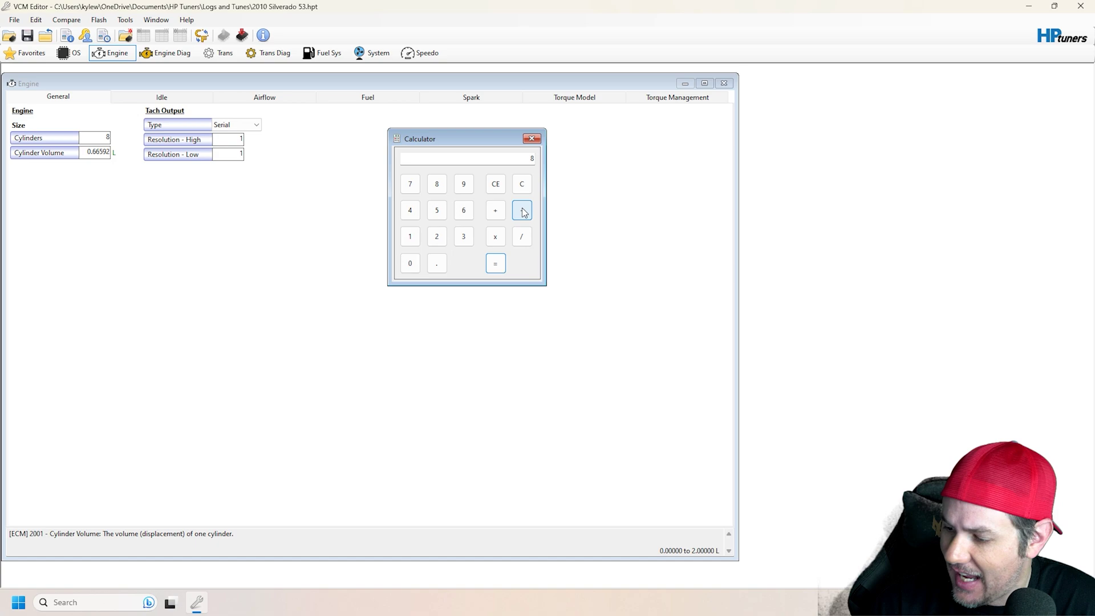
click(496, 241)
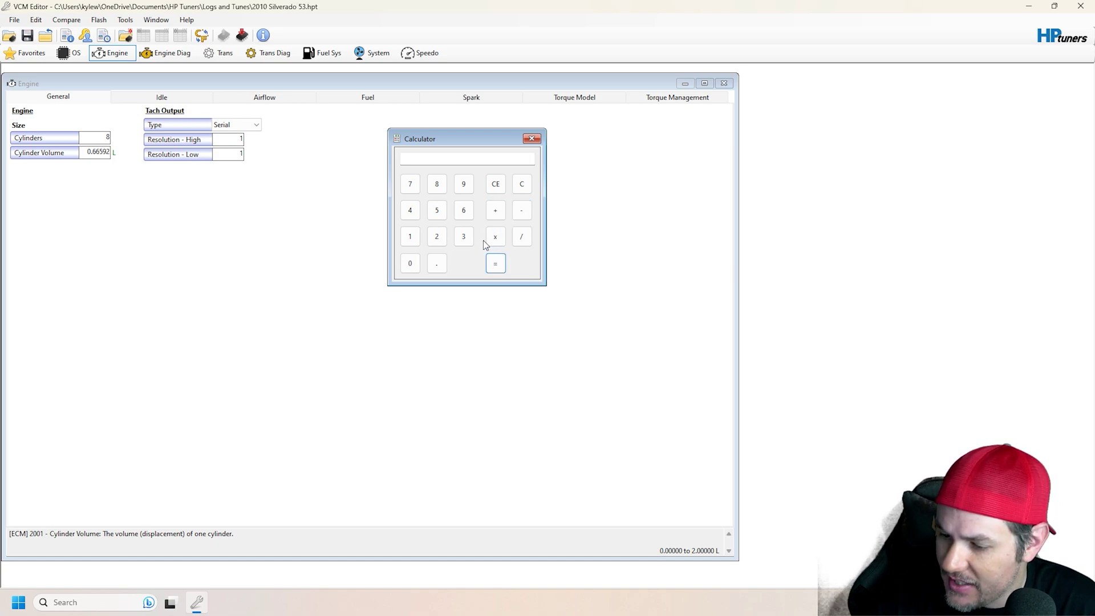
click(433, 267)
text(6592)
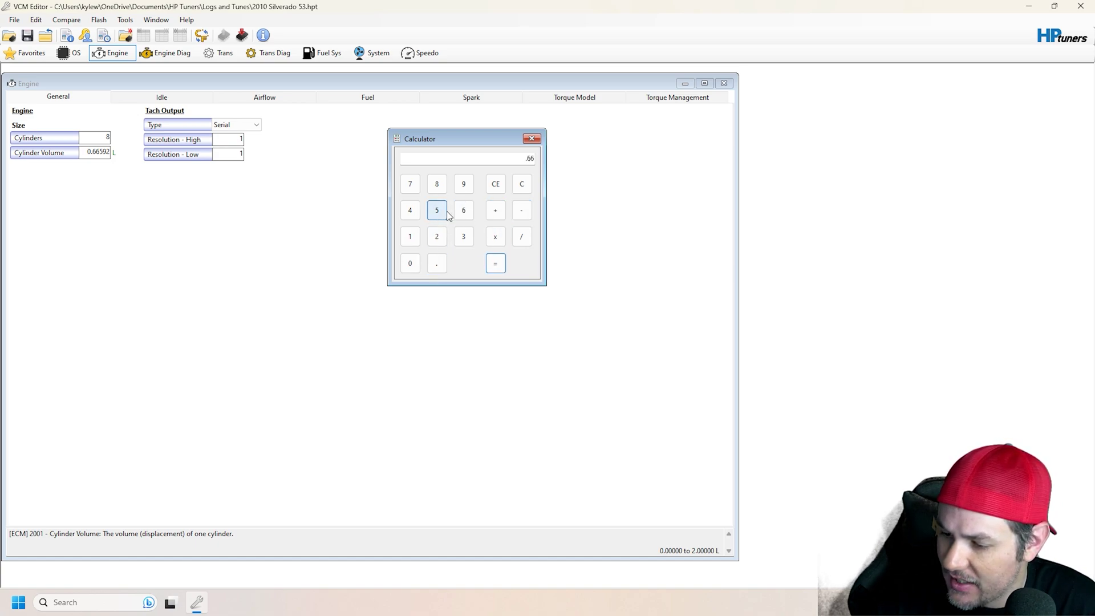
click(499, 263)
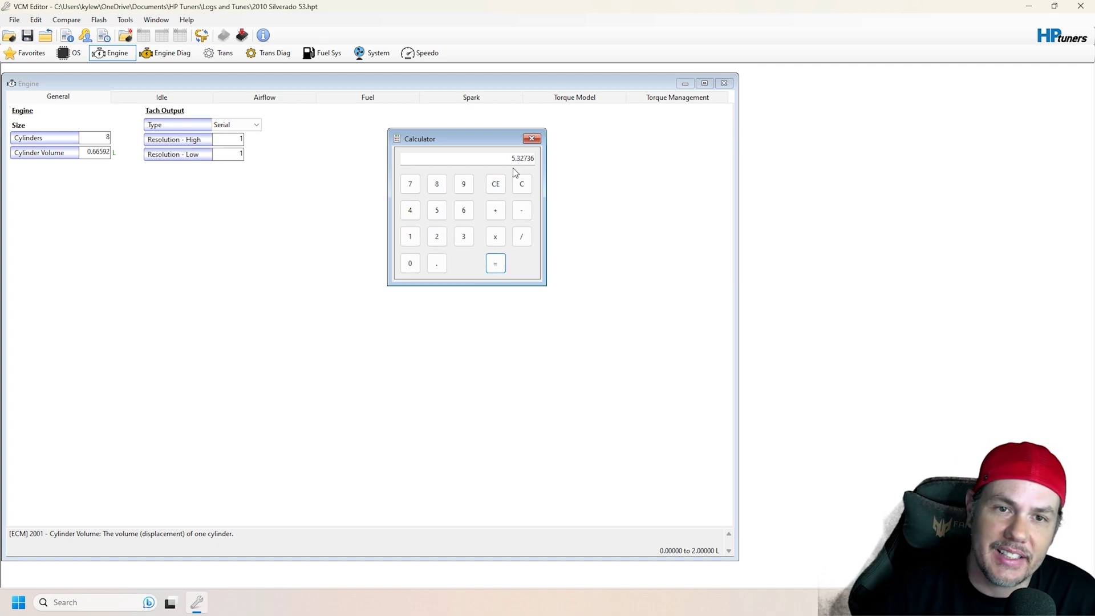
- Calculate 6 divided by 8 for a 6.0 L engine and set the Cylinder Volume to .75 L
click(522, 183)
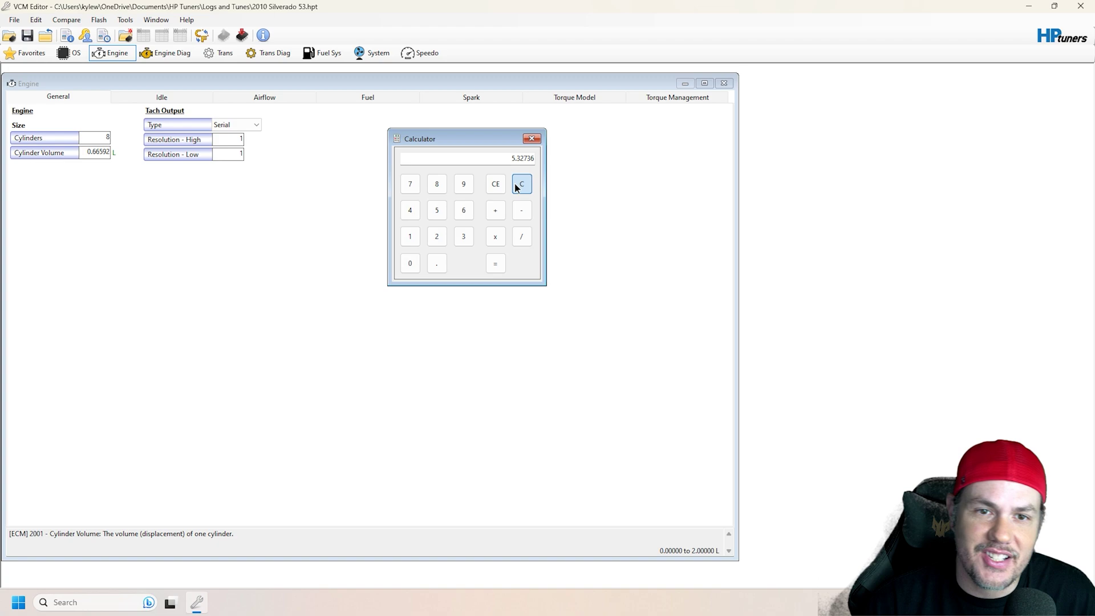
click(464, 210)
click(522, 237)
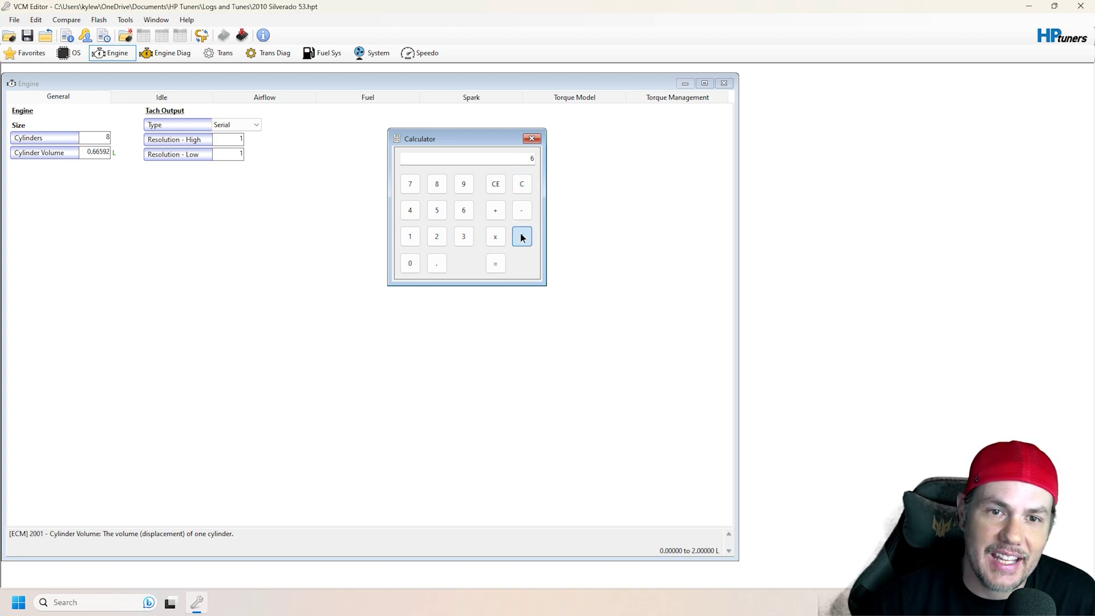
click(437, 184)
click(495, 263)
click(532, 139)
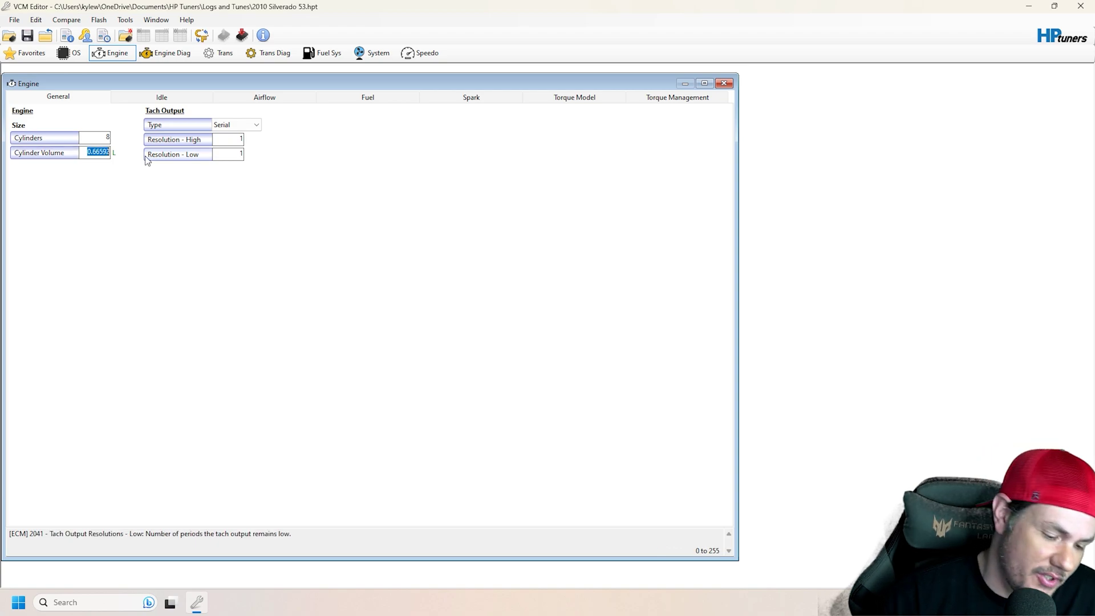
text(.75)
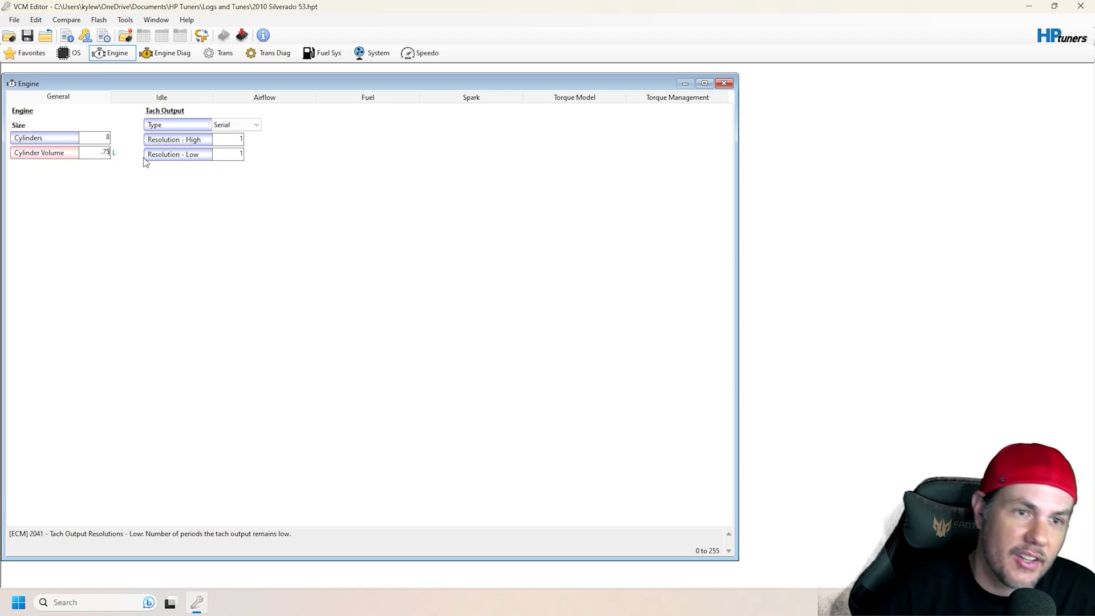
- Load the 2008G8GT tune from the Logs and Tunes folder as the comparison file
key(super+Down)
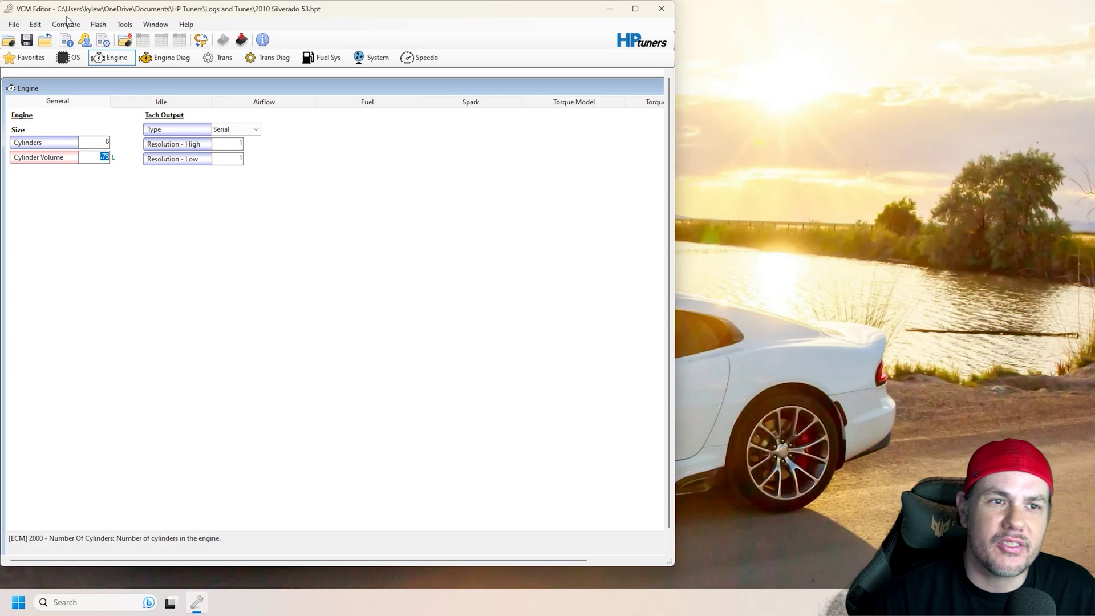
double_click(100, 9)
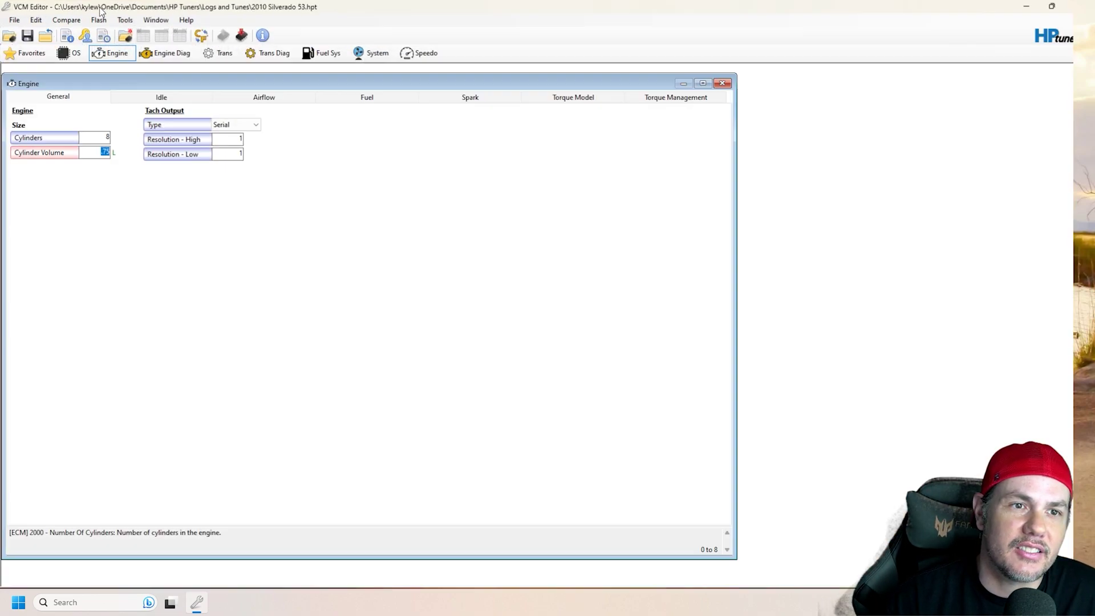
click(68, 20)
click(75, 32)
scroll(246, 242, down, 8)
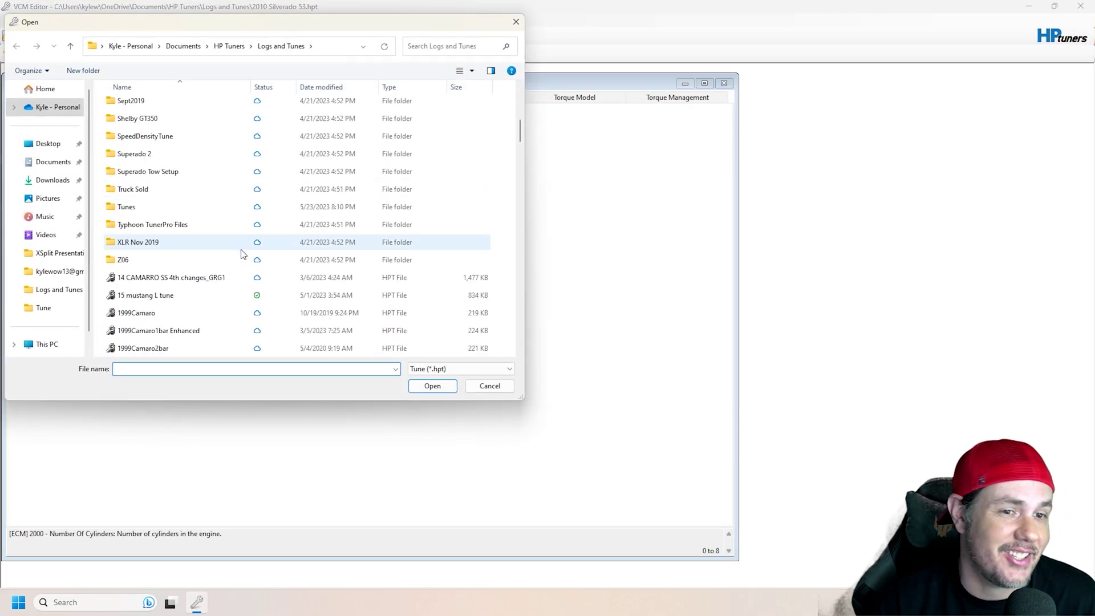
scroll(216, 246, down, 8)
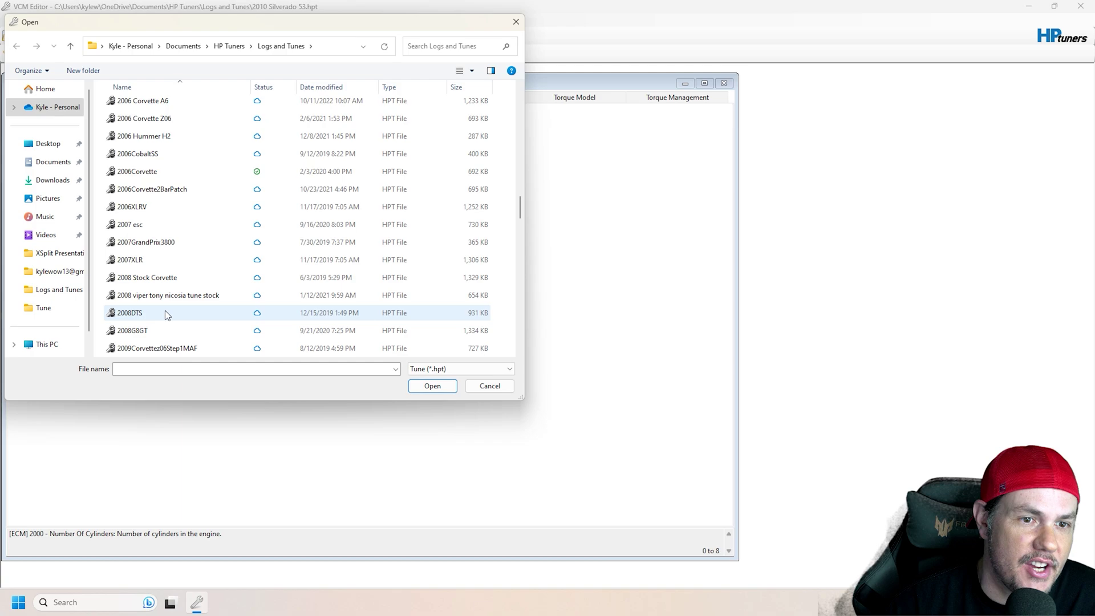
double_click(160, 332)
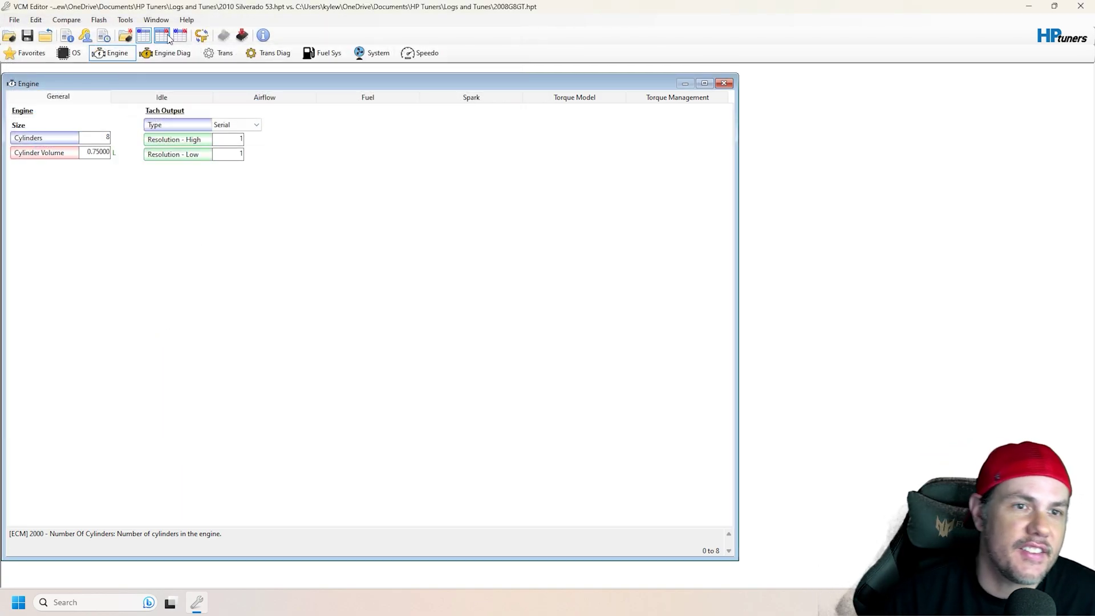
- Compare the engine General and Idle settings, including idle RPM and idle airflow, between the Silverado and G8 GT tunes
click(162, 36)
click(150, 35)
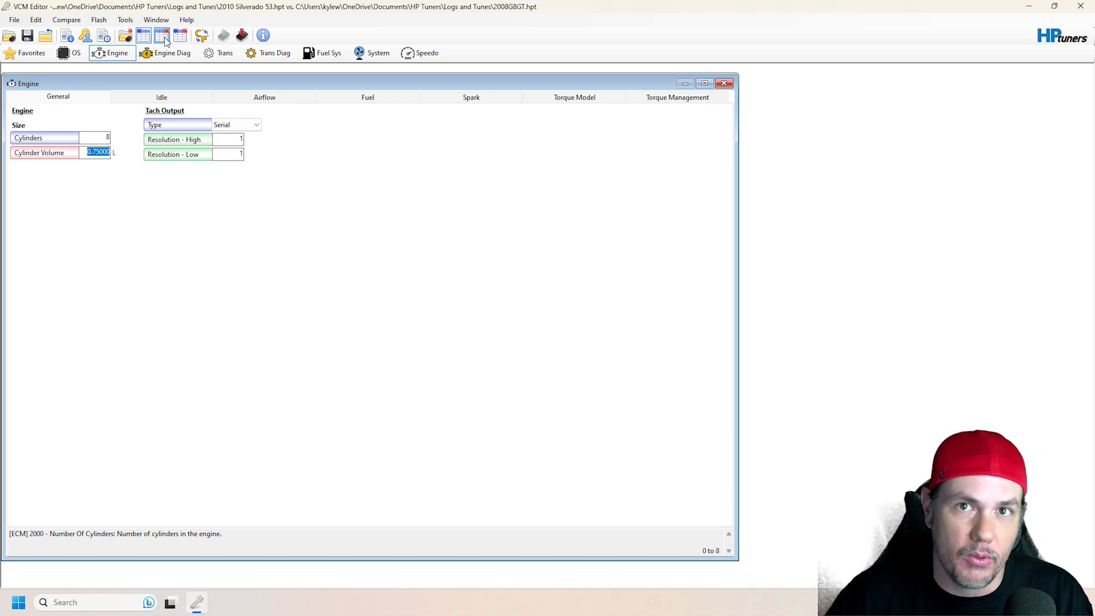
click(176, 101)
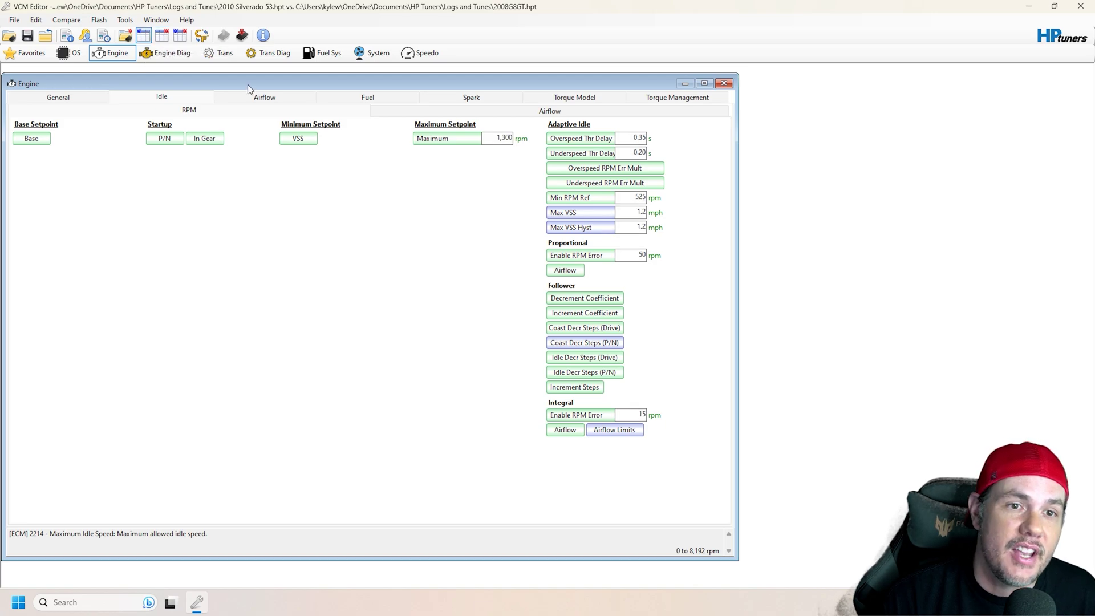
click(446, 109)
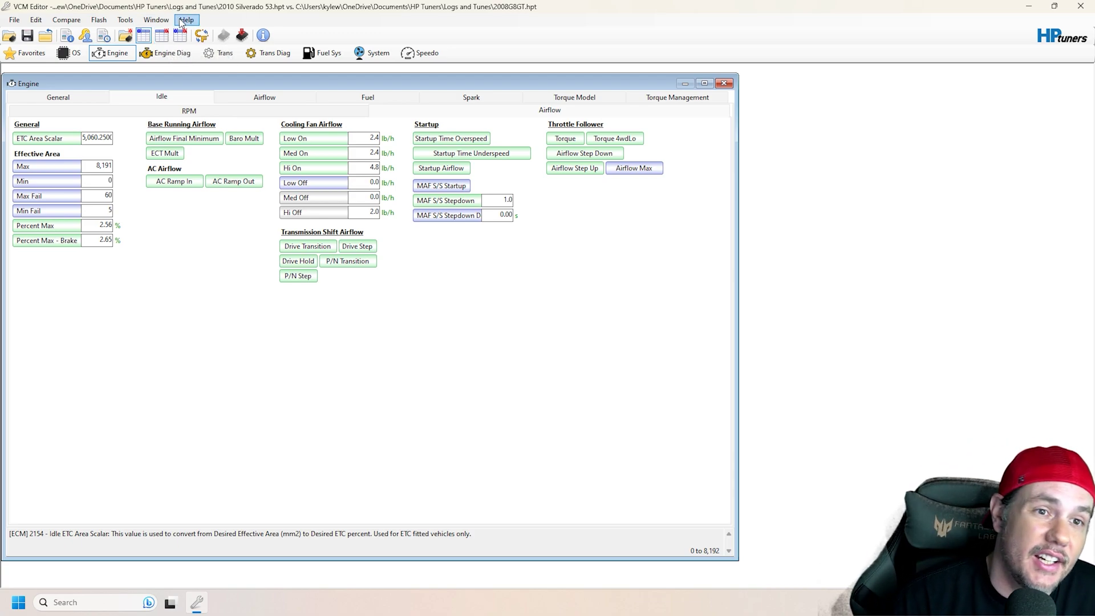
click(164, 36)
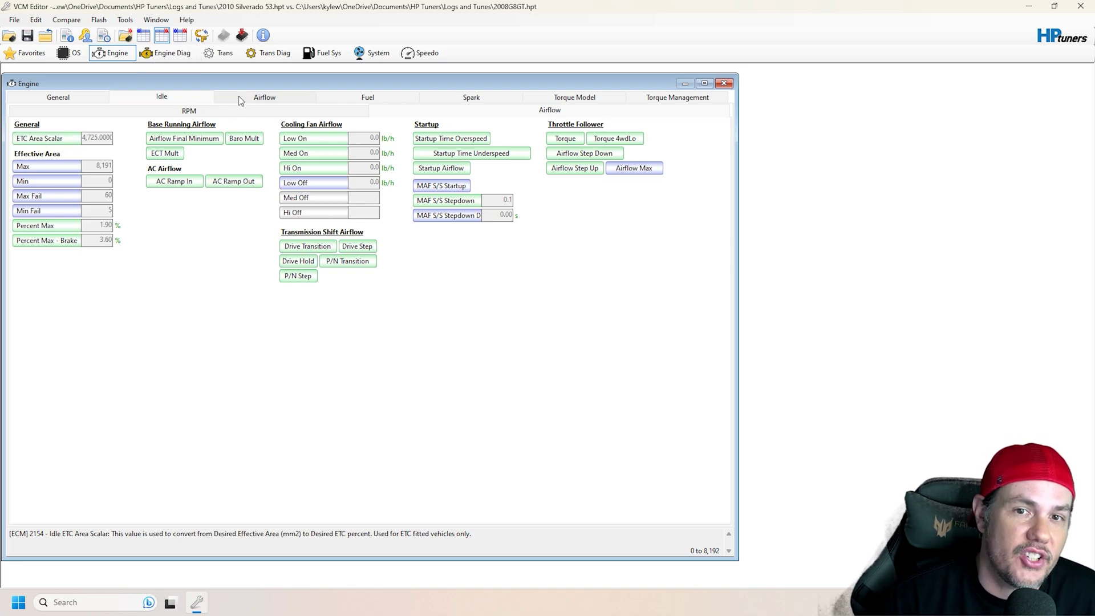
- Examine the MAF Airflow vs. Output Frequency calibration of the comparison tune and close the table
click(260, 98)
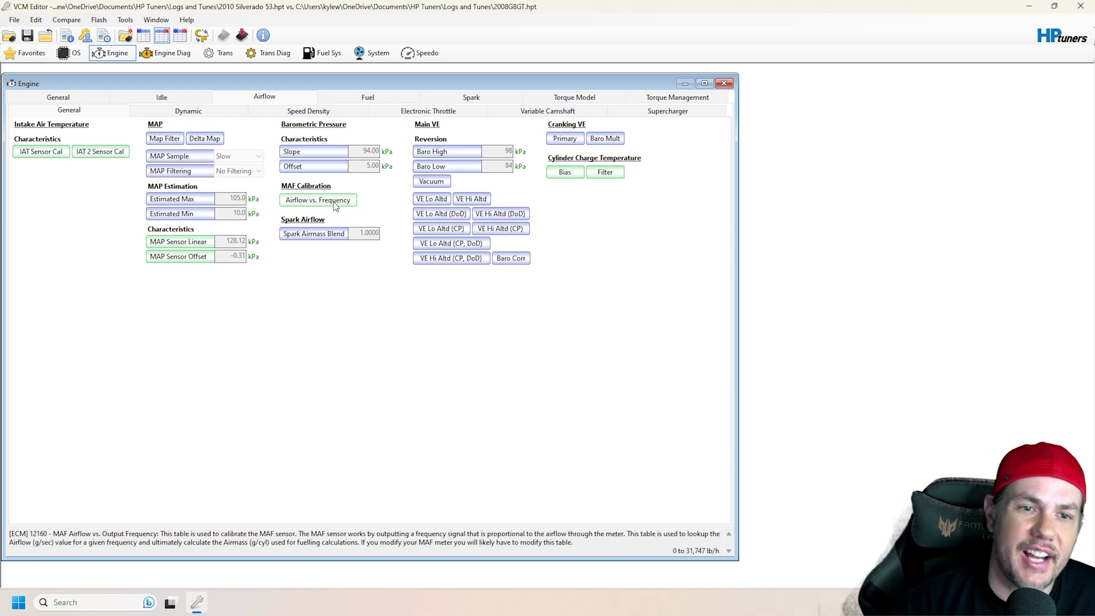
click(318, 200)
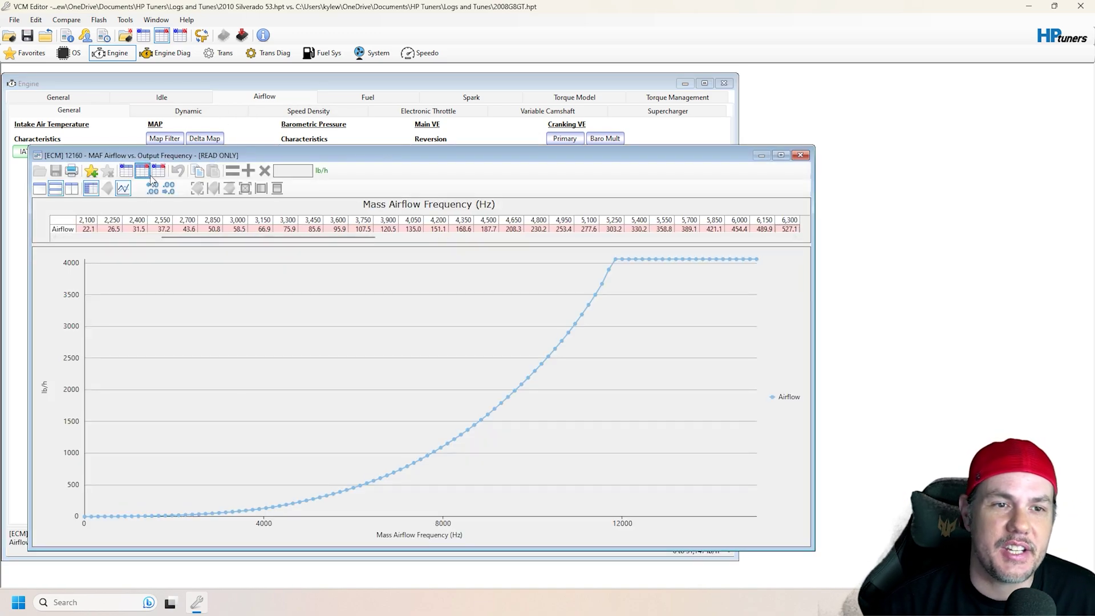
click(131, 174)
click(127, 174)
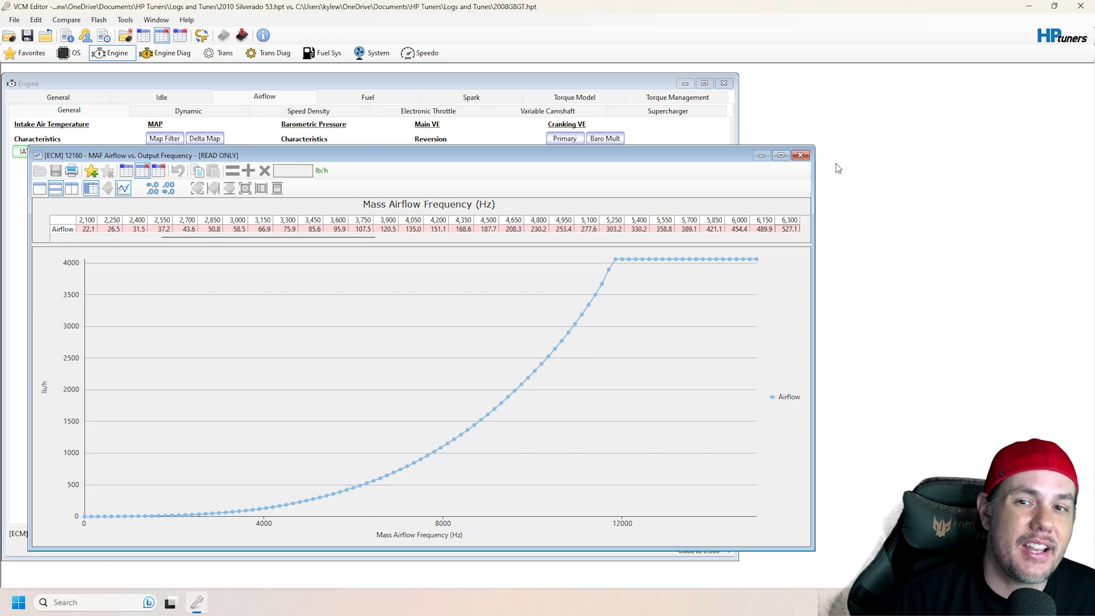
click(800, 155)
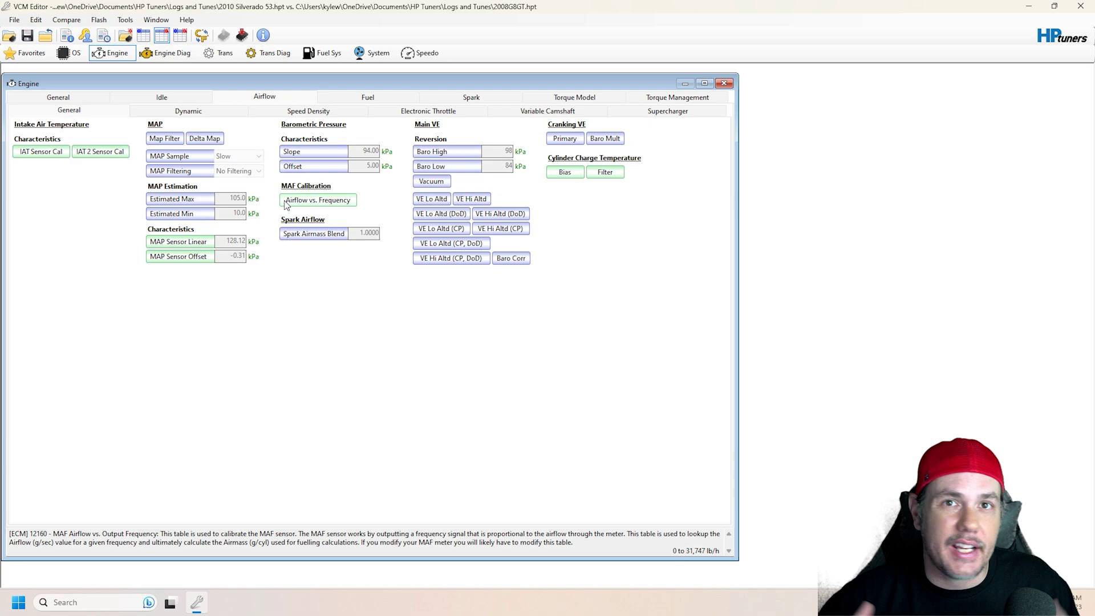
- Examine the Dynamic airflow and Electronic Throttle settings, including the throttle Opening Rate table
click(199, 114)
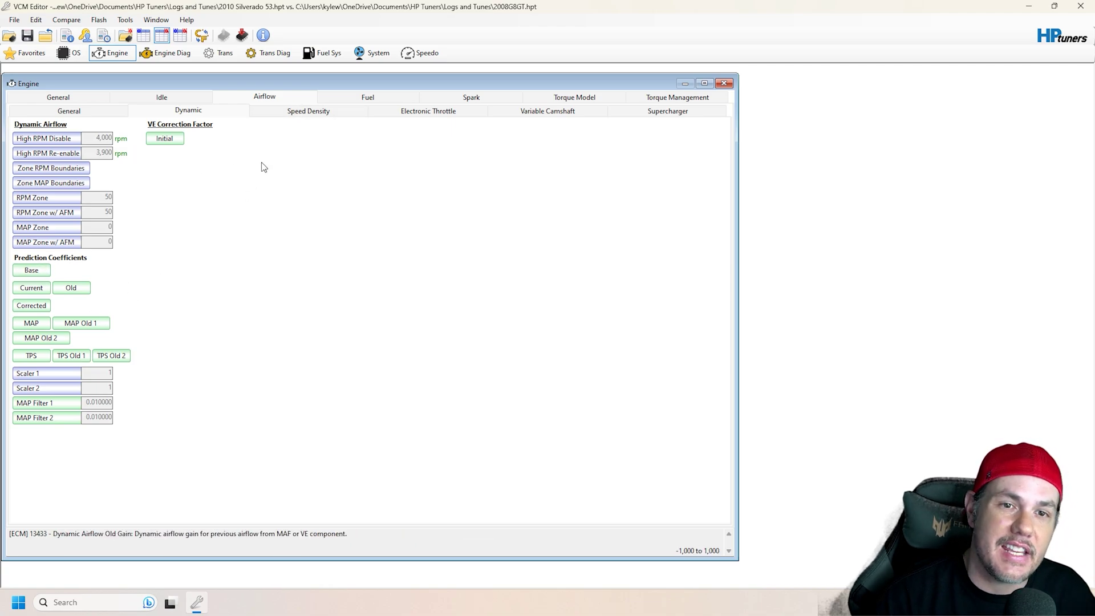
click(437, 111)
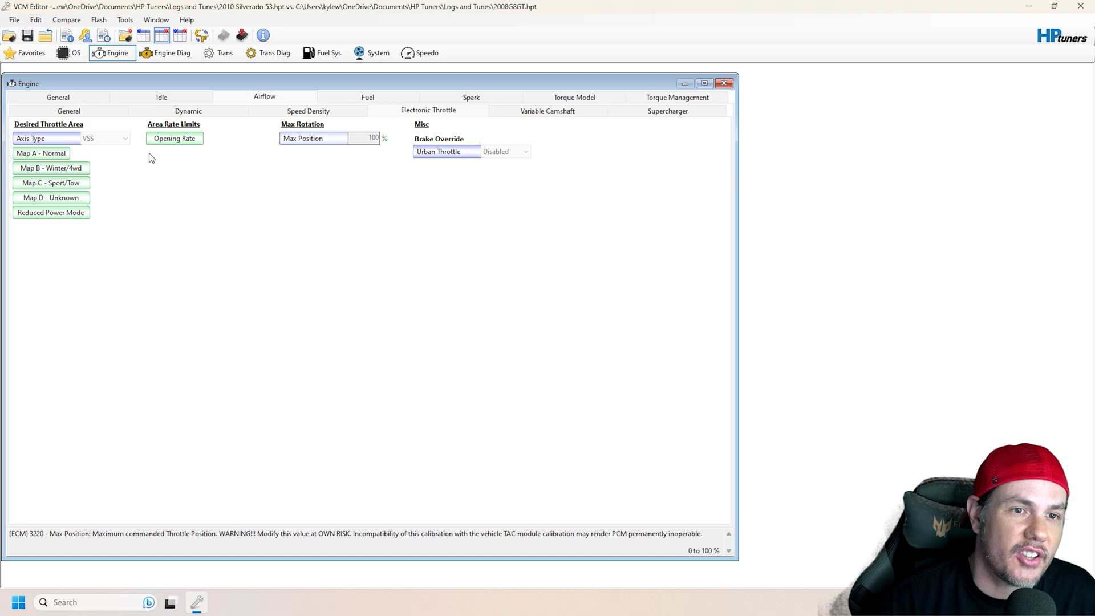
click(183, 141)
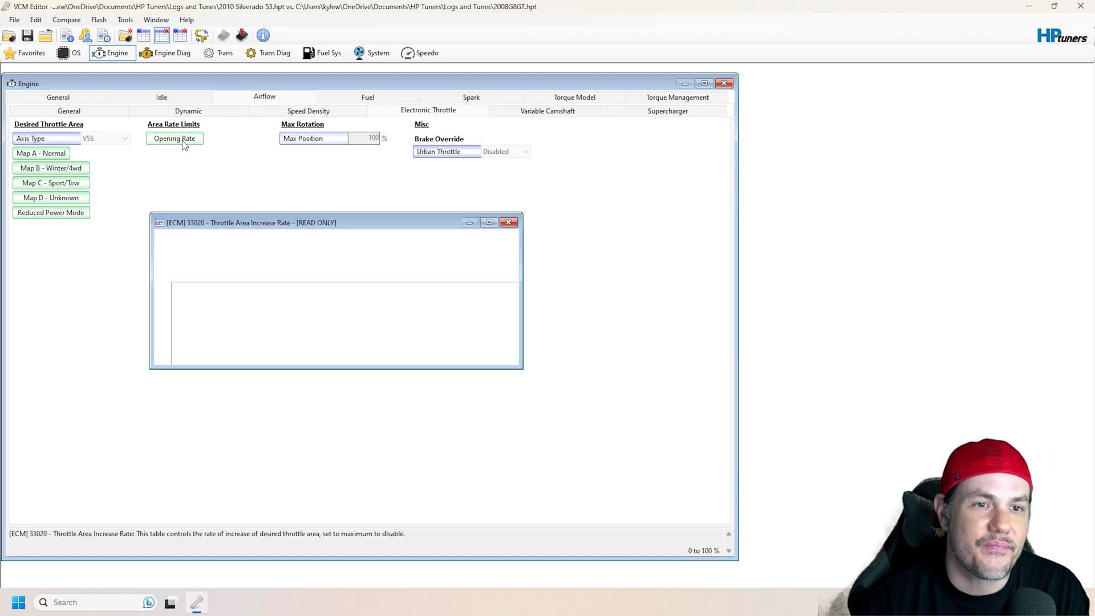
click(508, 224)
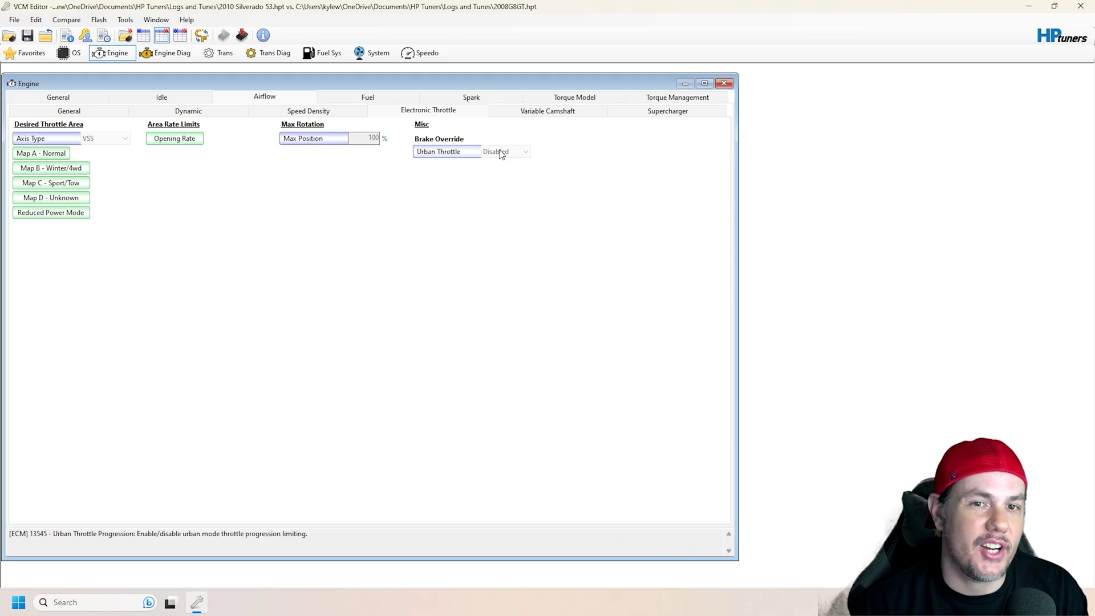
- Set the number of variable Camshafts to None in the Silverado tune
click(538, 112)
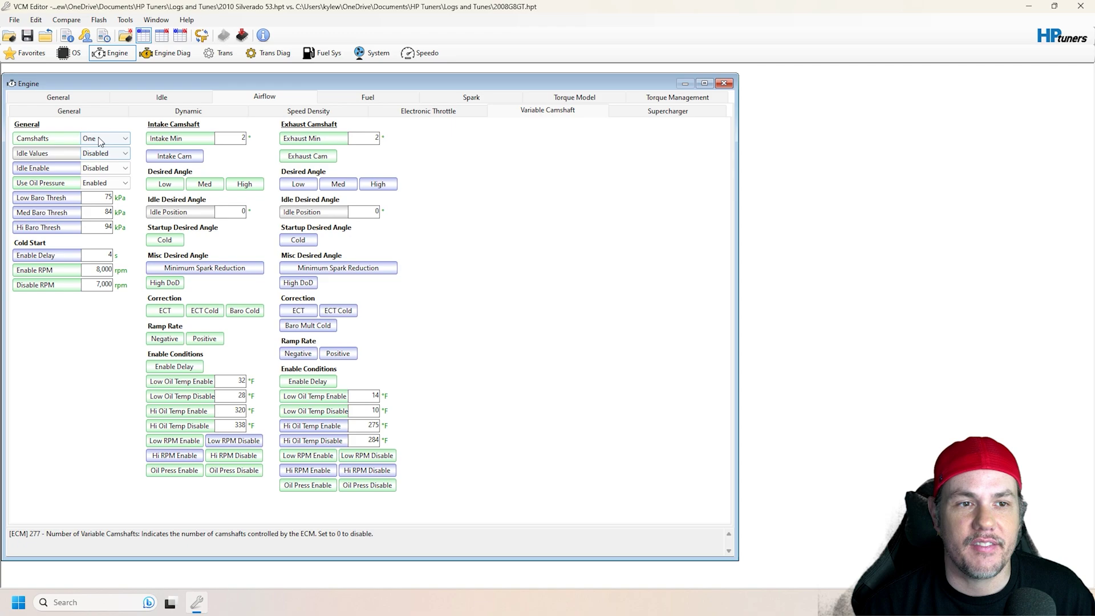
click(122, 139)
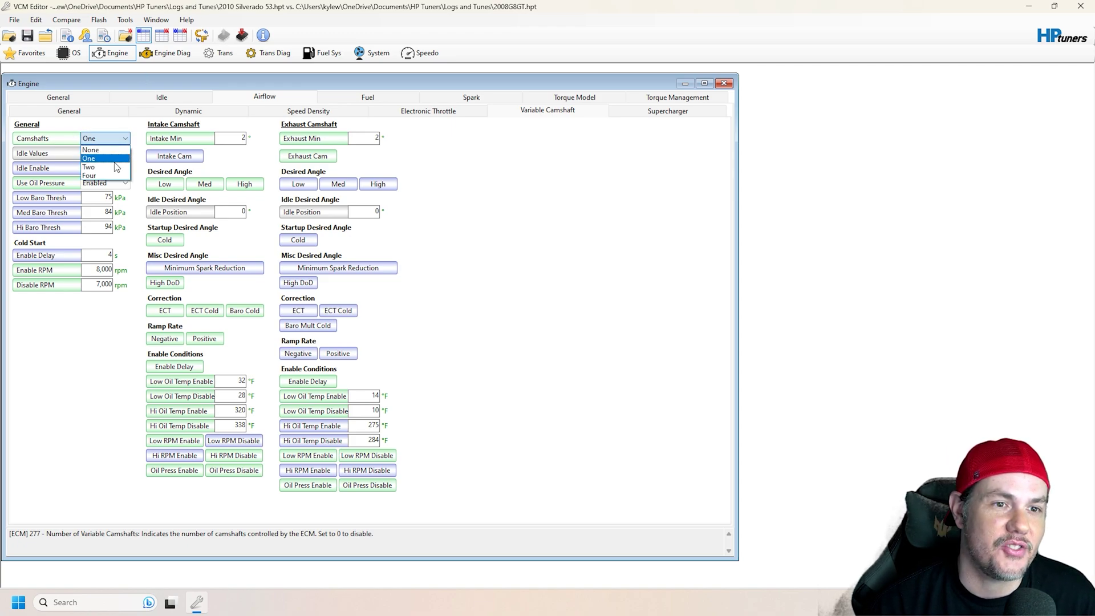
click(122, 150)
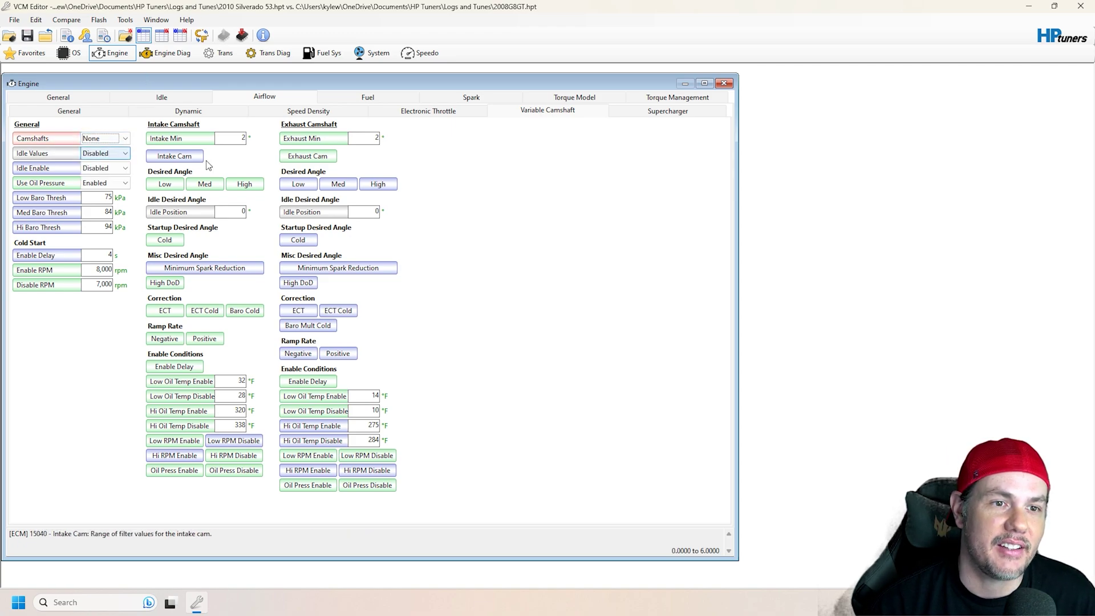
- Look through the Supercharger, Fuel and Spark Advance settings and return to the general engine size settings
click(654, 113)
click(389, 99)
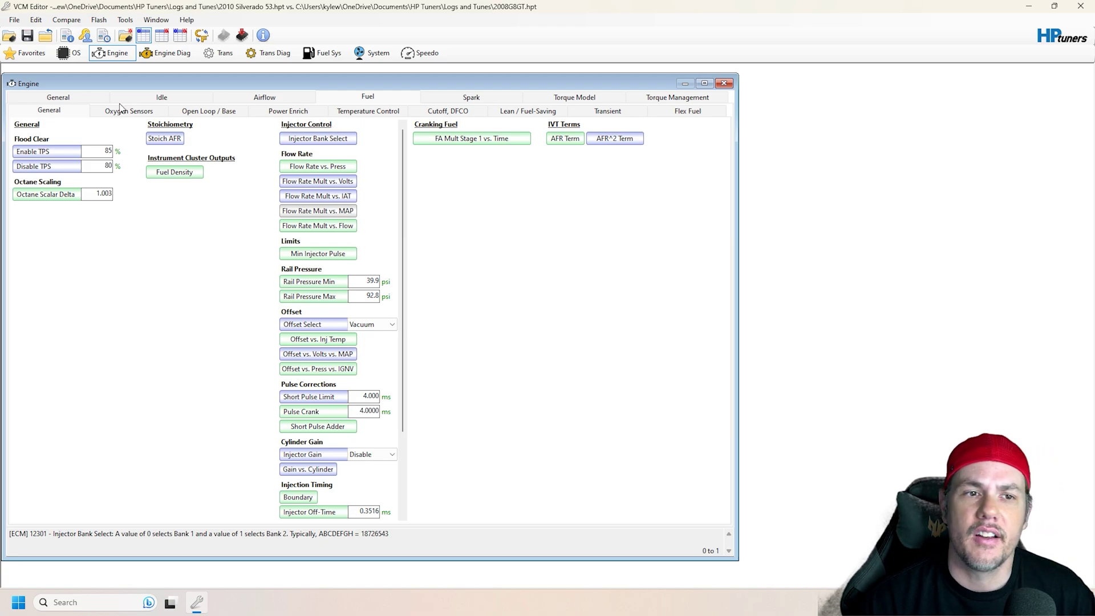
click(459, 97)
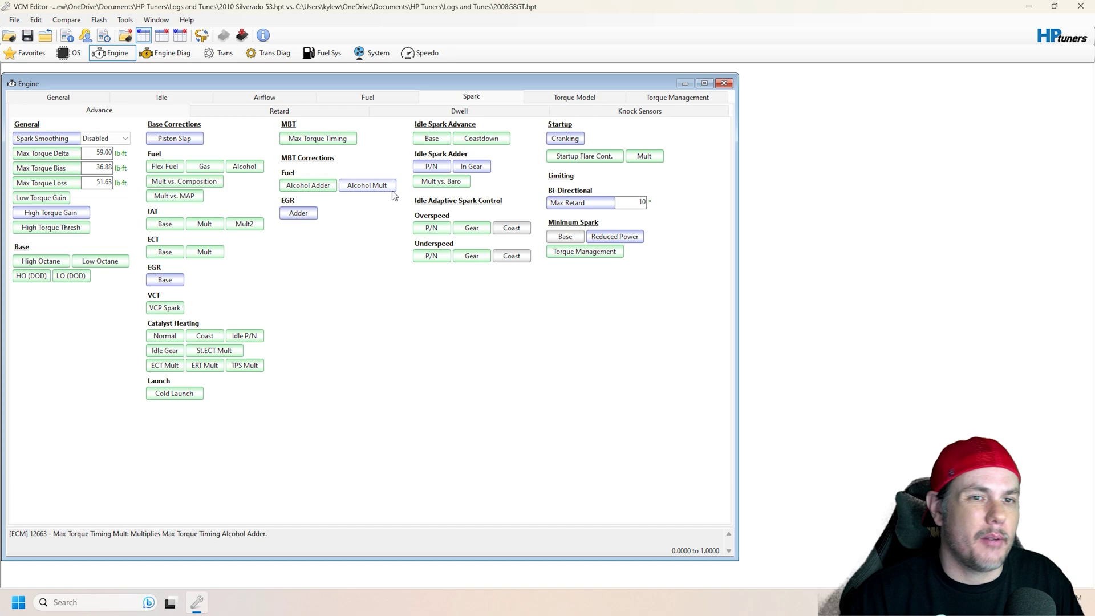
click(66, 100)
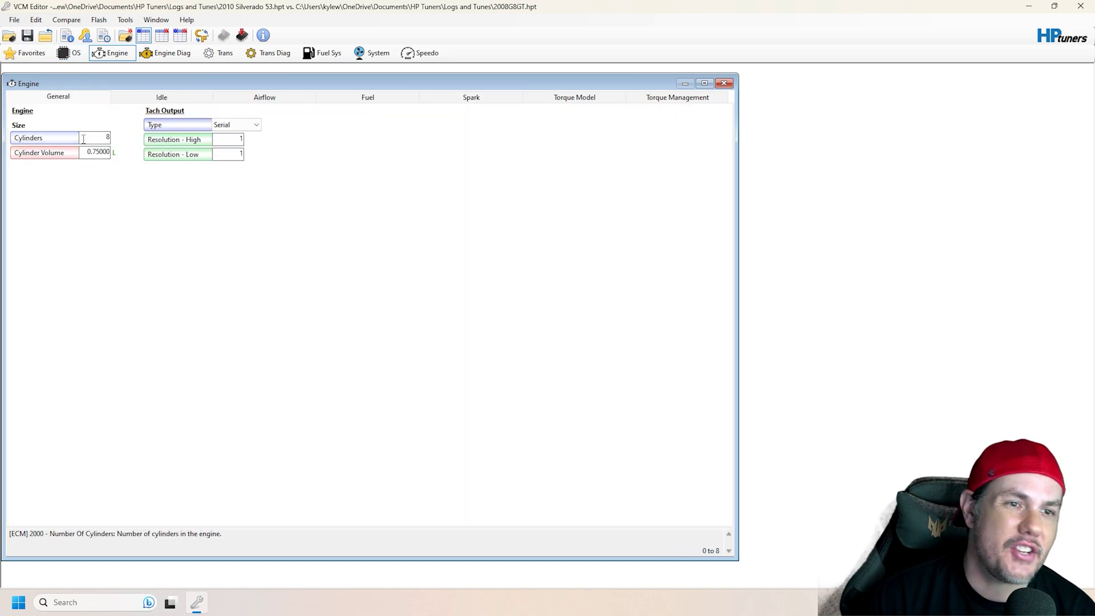
- Copy all differences from the 2008 G8 GT comparison tune into the Silverado tune using the comparison log, and close the log
click(464, 101)
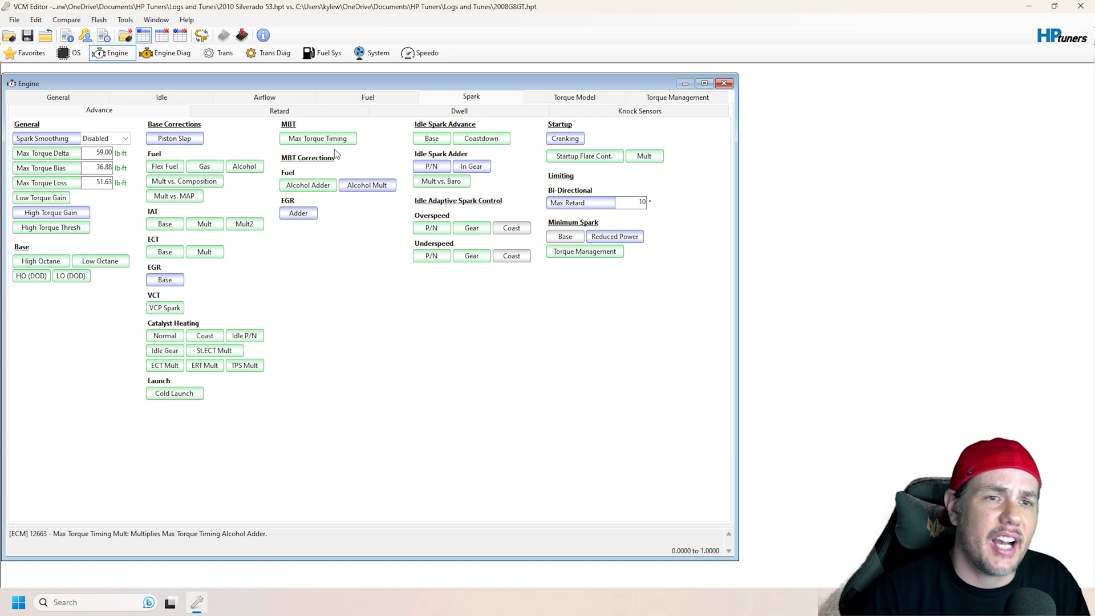
click(66, 19)
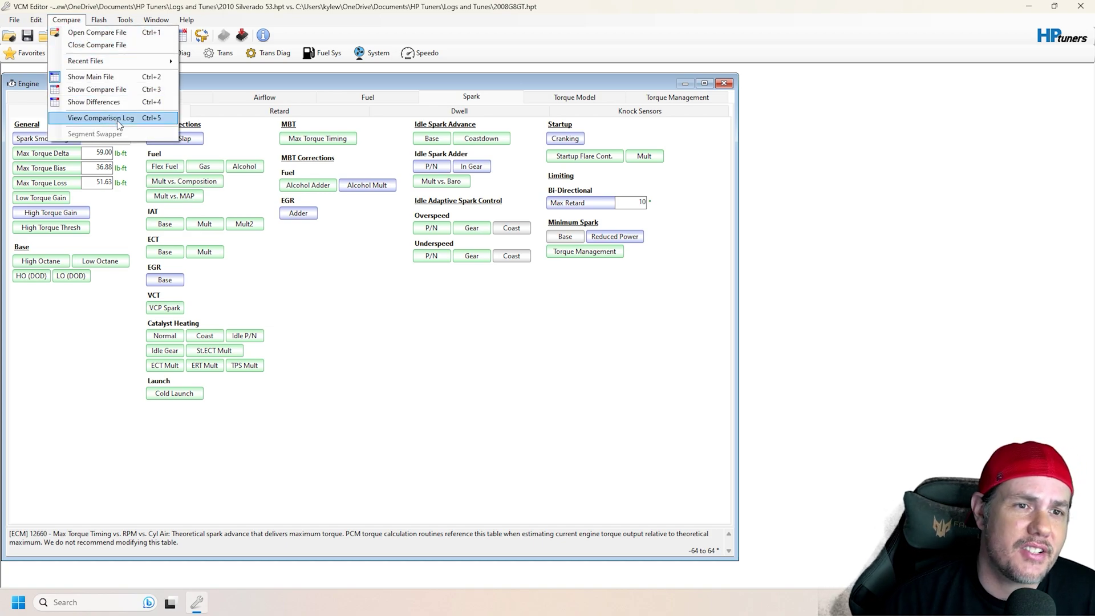
click(100, 118)
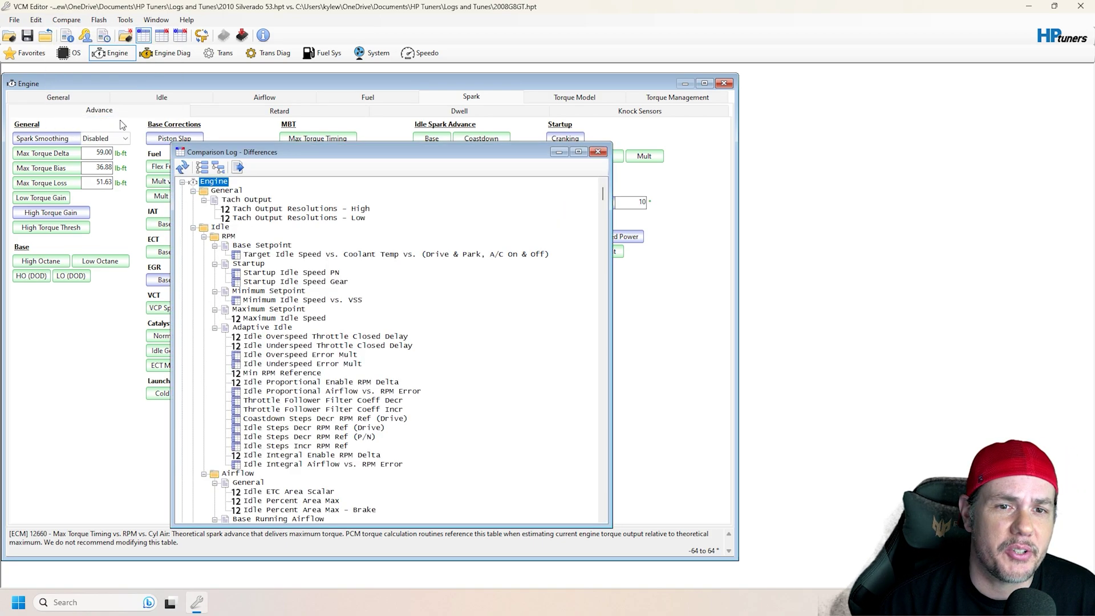
right_click(217, 181)
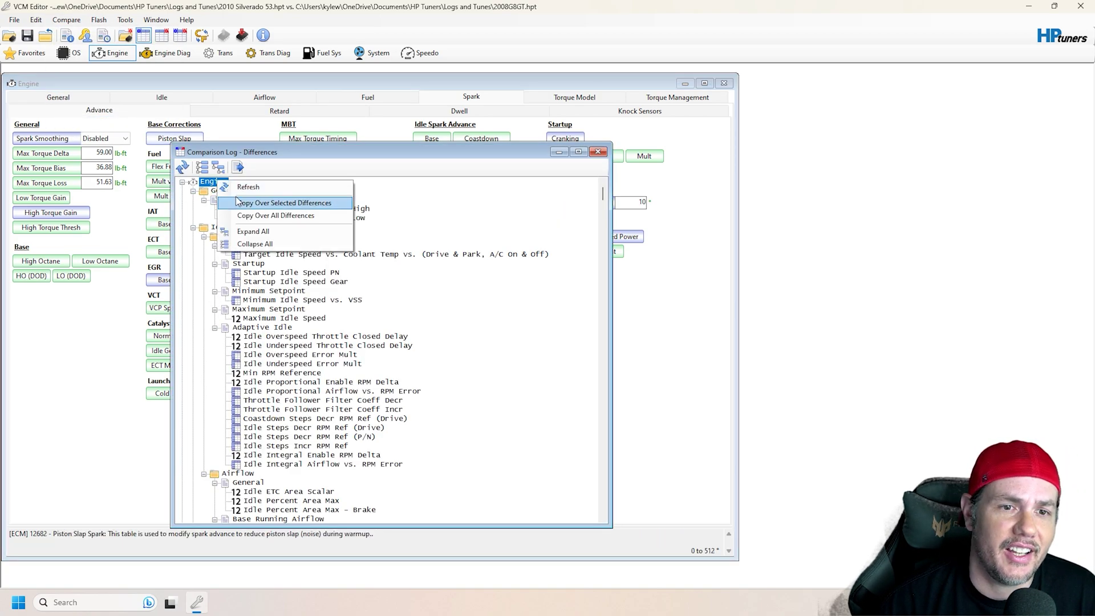
click(298, 215)
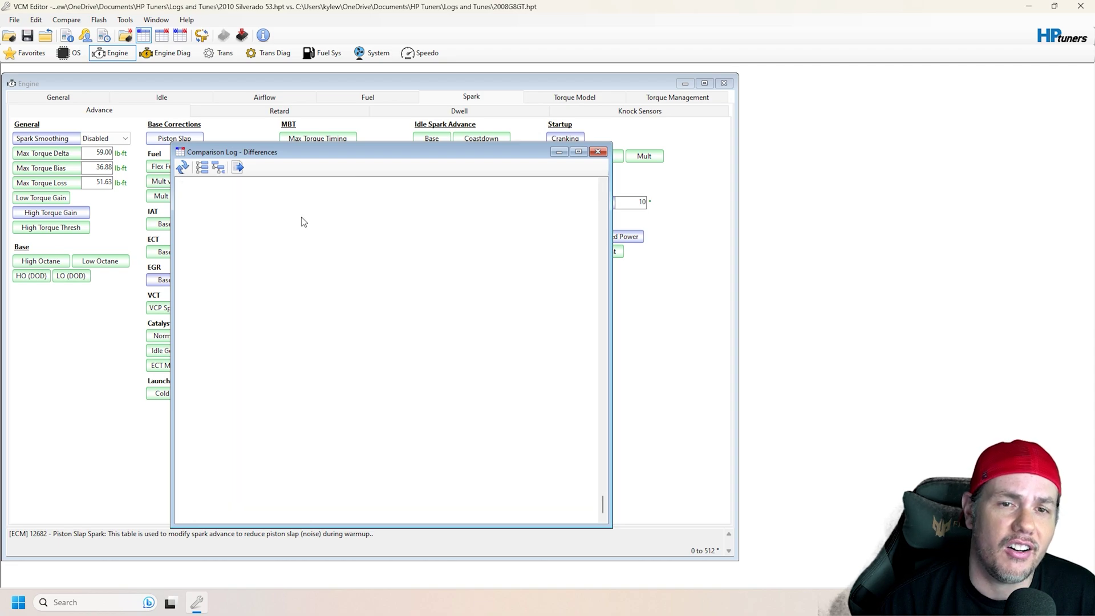
click(598, 153)
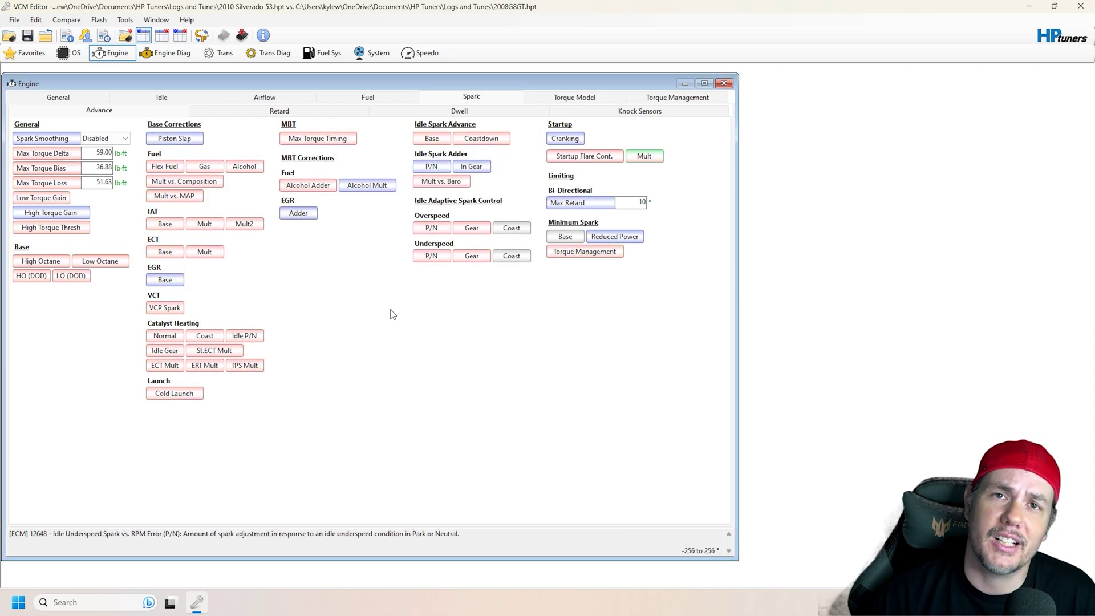